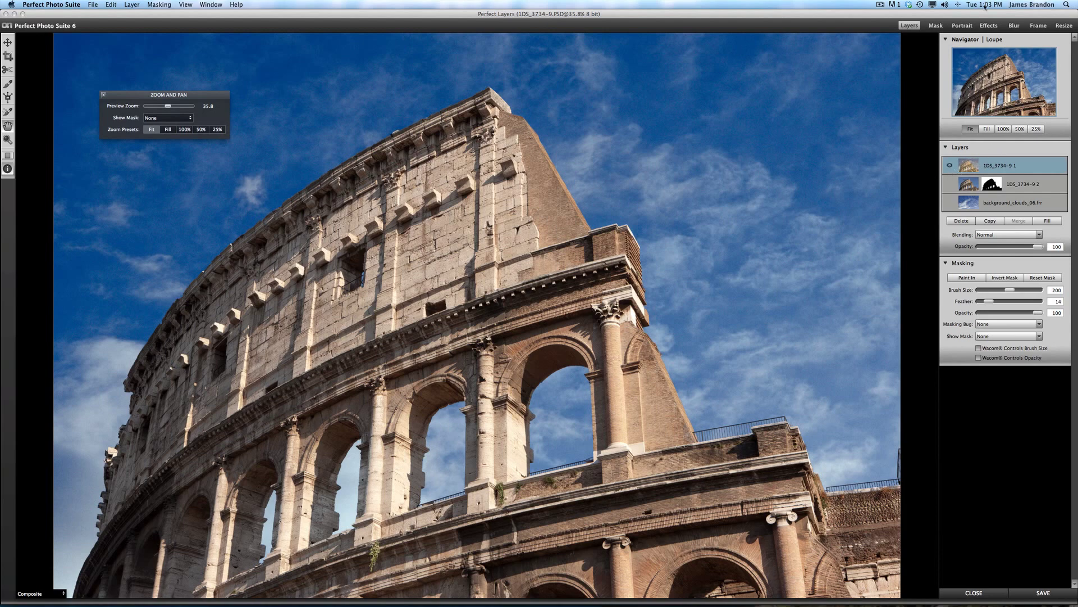
Send the top layer of the Colosseum photo to Perfect Effects.
click(988, 27)
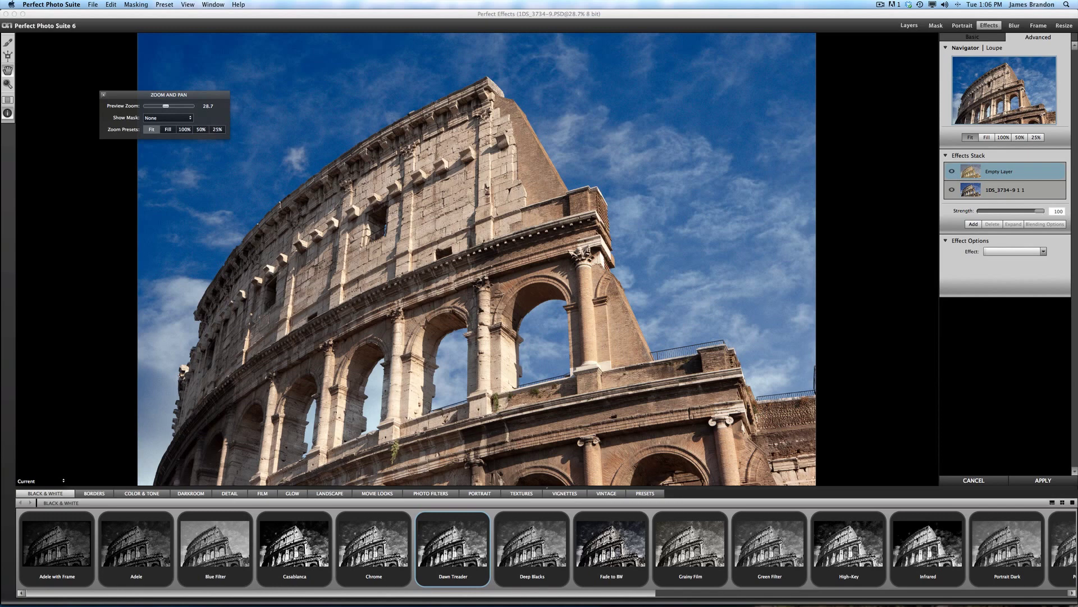
Apply the Fade to BW black-and-white preset at strength 100.
click(614, 539)
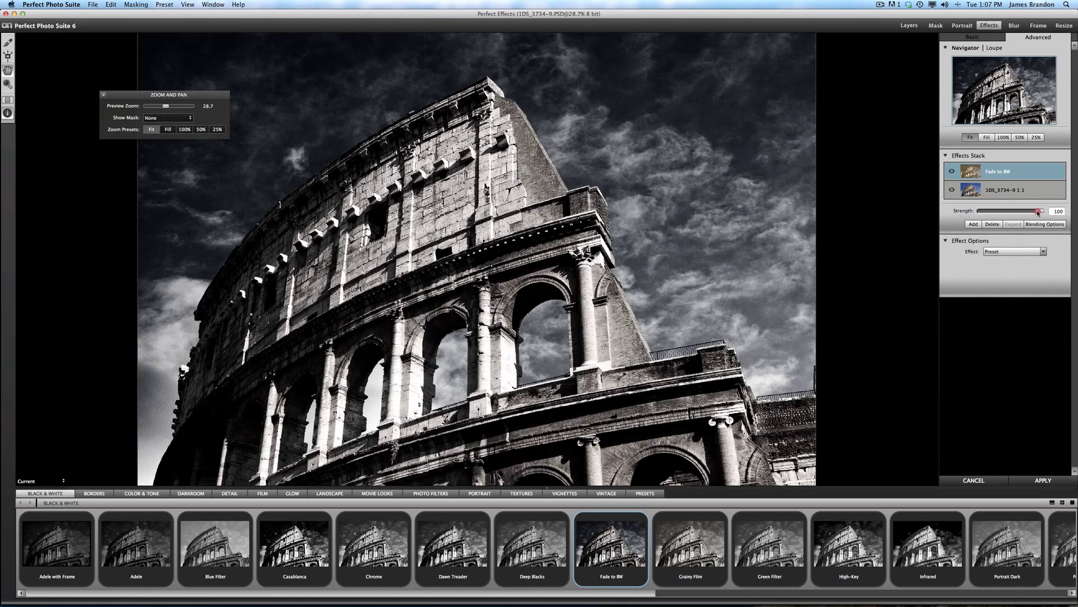
Lower the Fade to BW Strength slider in the Effects Stack to 58.
drag(1039, 212, 1023, 211)
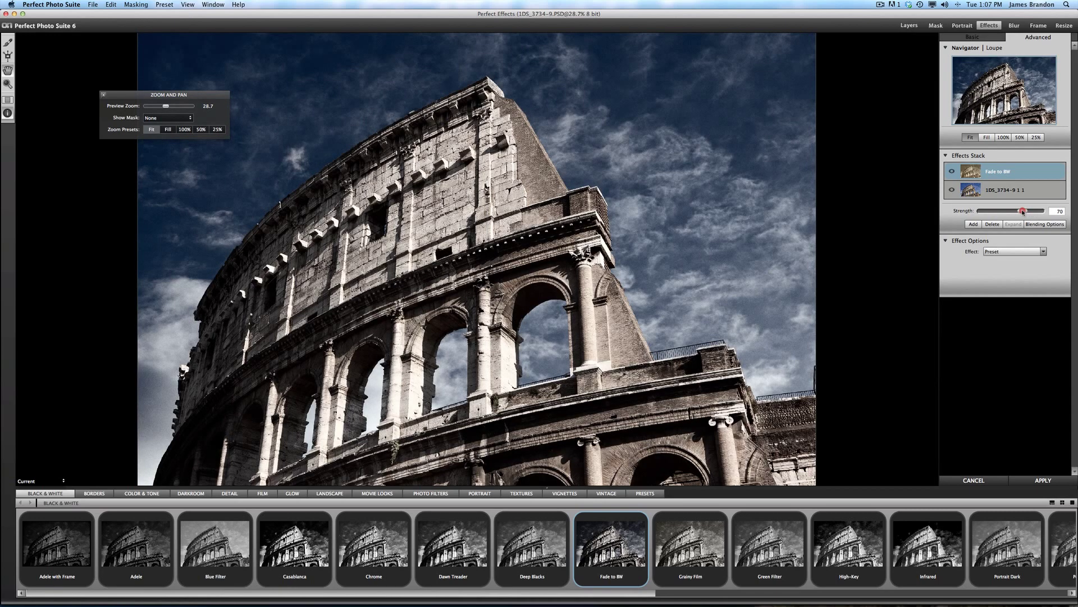
drag(1022, 211, 1021, 212)
drag(1021, 211, 1012, 213)
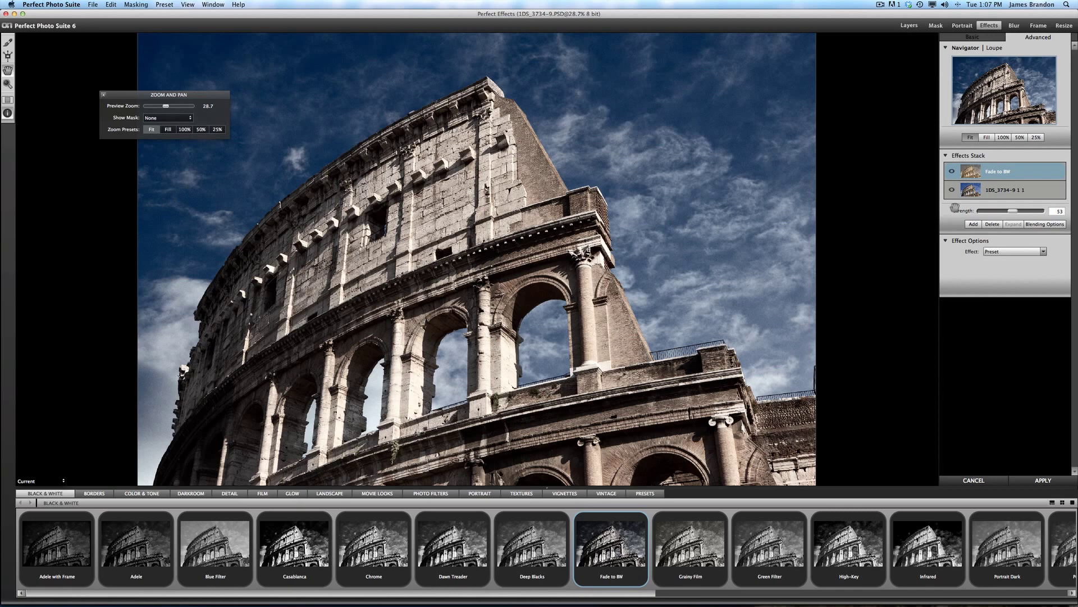
click(1014, 212)
drag(1015, 212, 1016, 213)
Apply the faded effect as a new top layer and copy layer 1DS_3734-9 2's mask.
click(1040, 481)
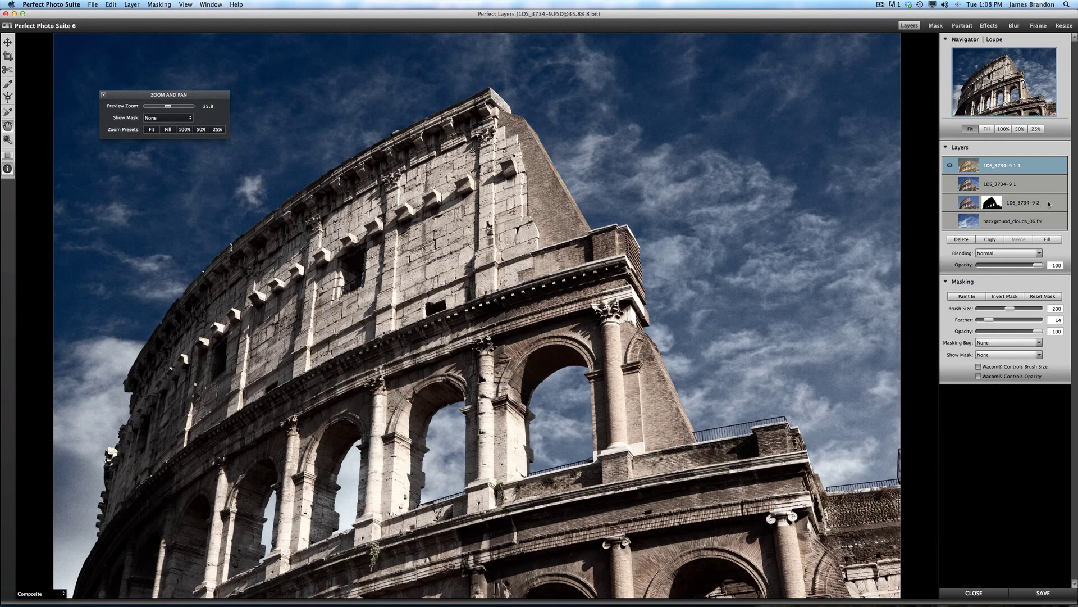
click(1048, 204)
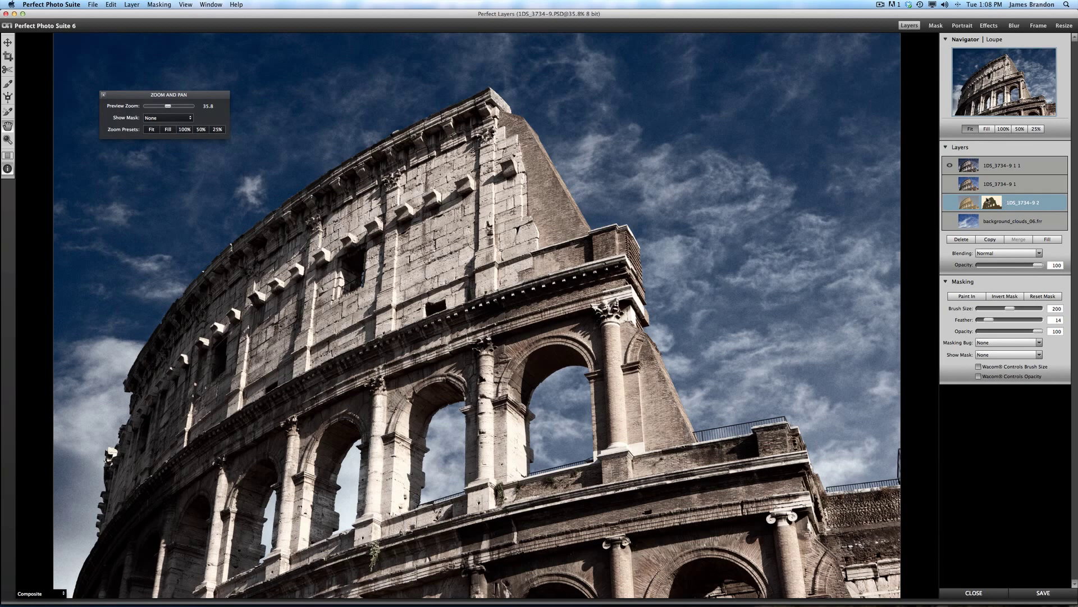
click(164, 5)
click(181, 44)
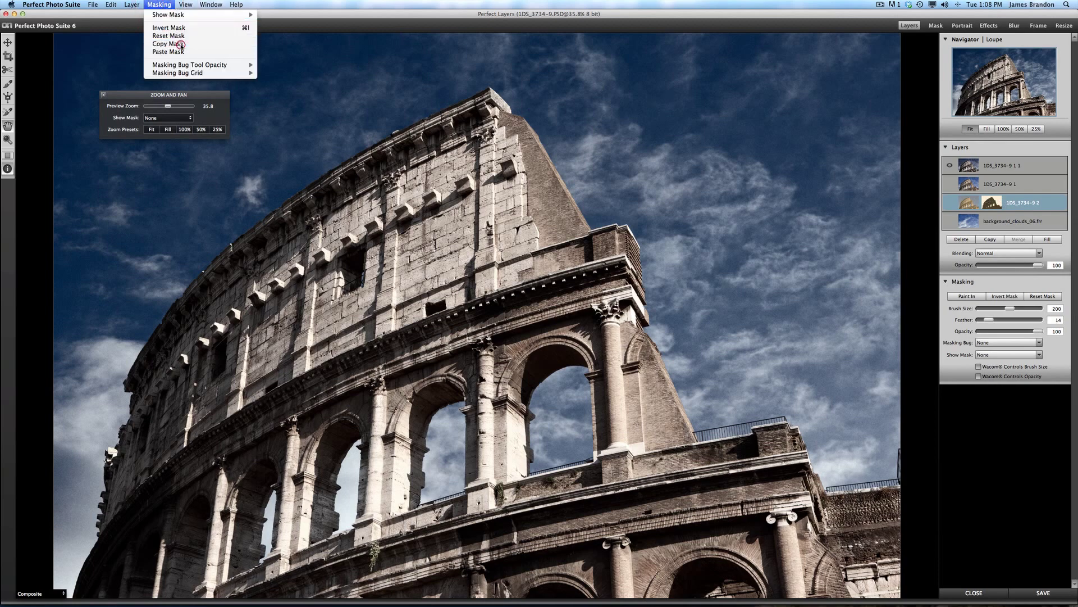
Select the new desaturated top layer and make all lower layers visible.
click(1031, 167)
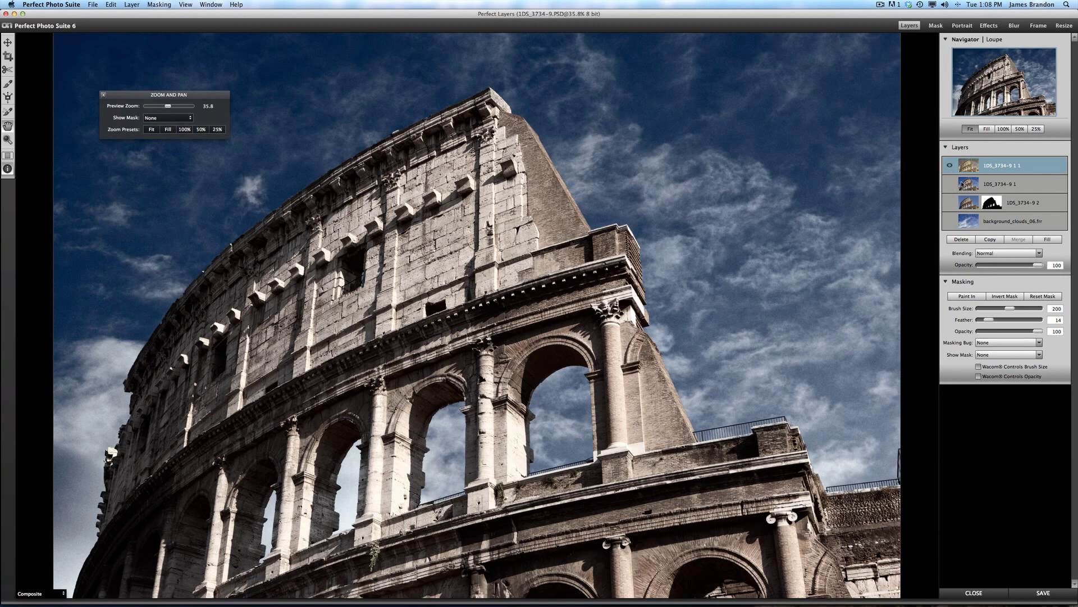
click(949, 187)
click(949, 185)
click(949, 185)
click(949, 203)
click(952, 222)
click(159, 5)
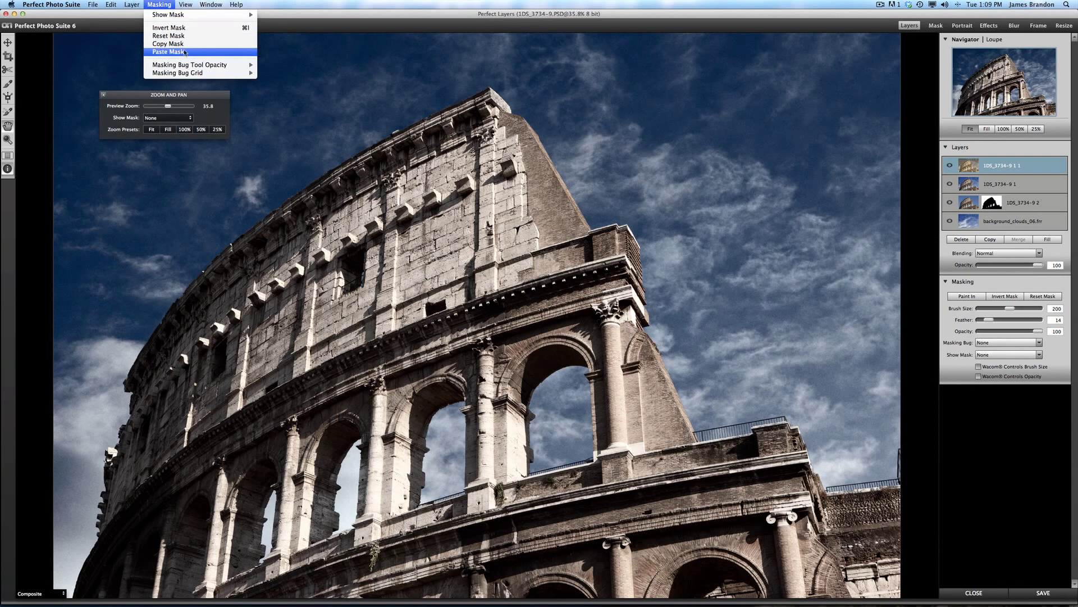
Paste the Colosseum mask onto the faded top layer.
click(185, 52)
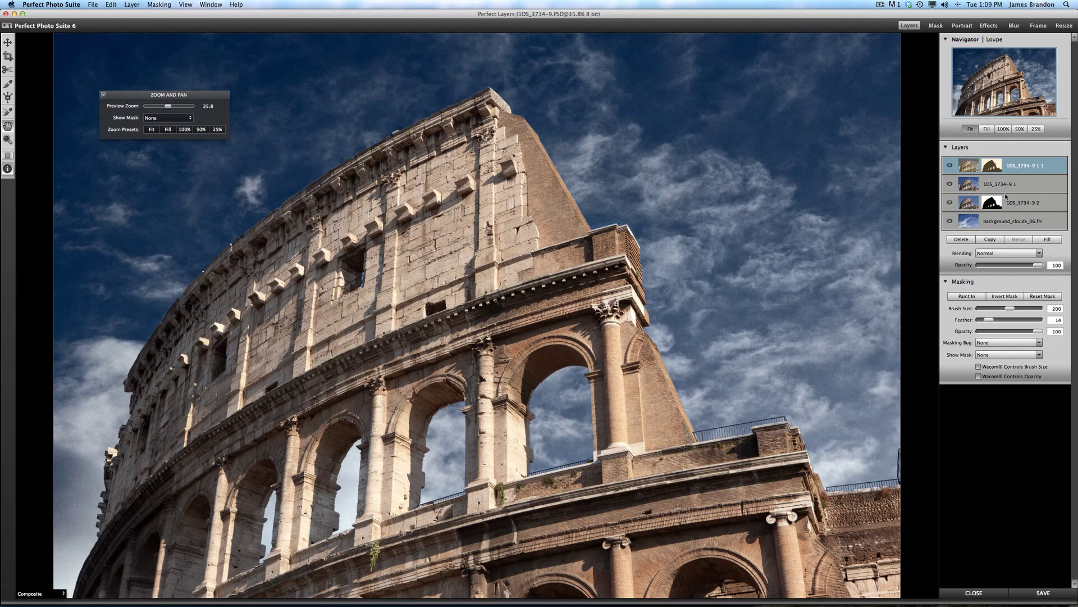
Duplicate the masked top layer and merge it with layer 1DS_3734-9 1.
click(987, 240)
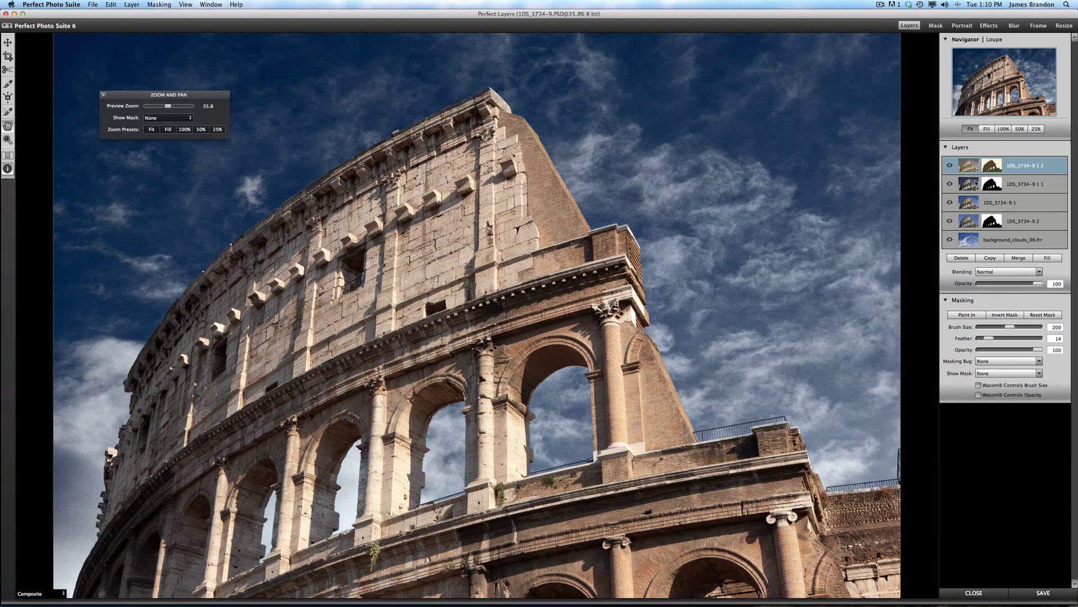
super+click(972, 203)
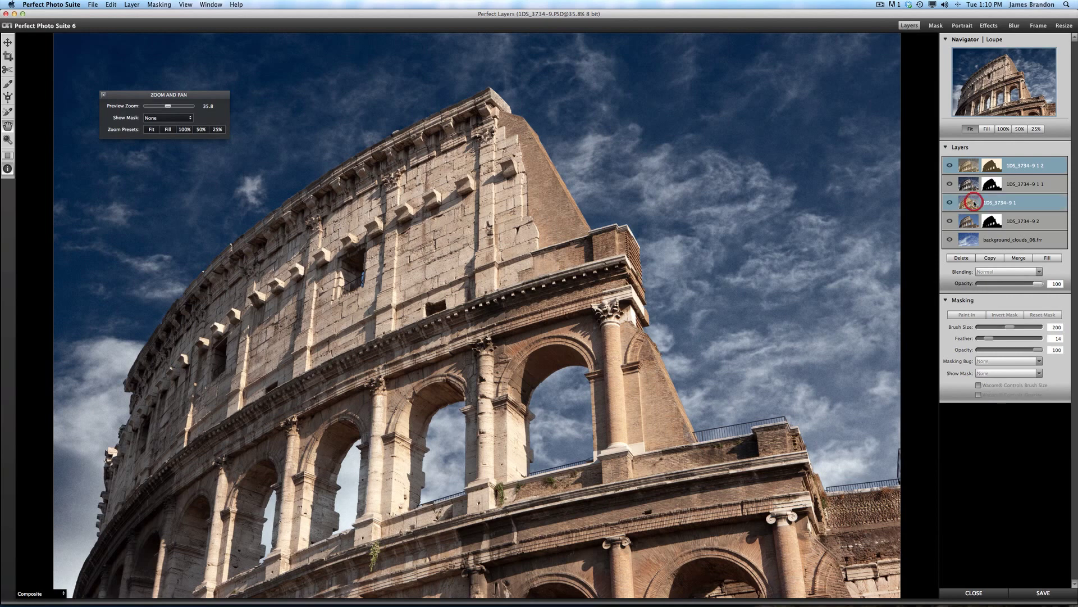
click(1015, 259)
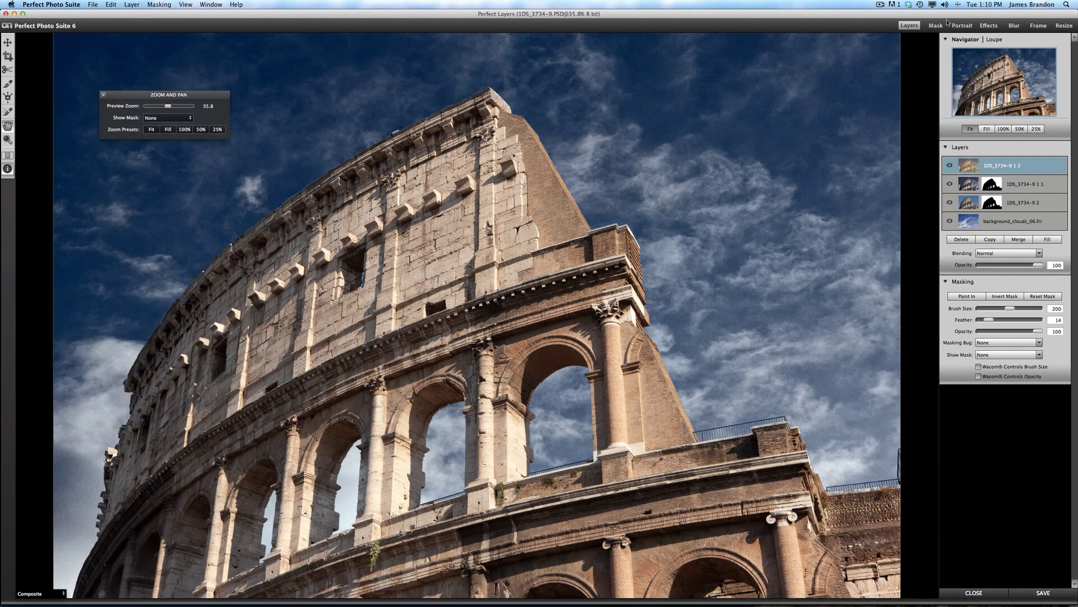
Send the merged layer to Perfect Effects and browse the Movie Looks preset strip.
click(988, 25)
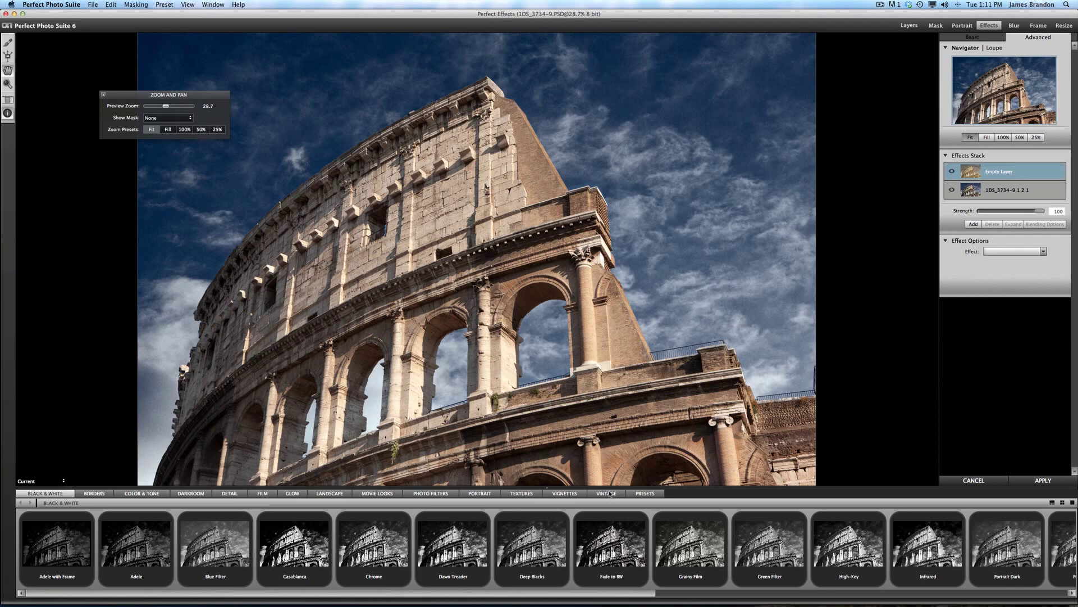
click(370, 494)
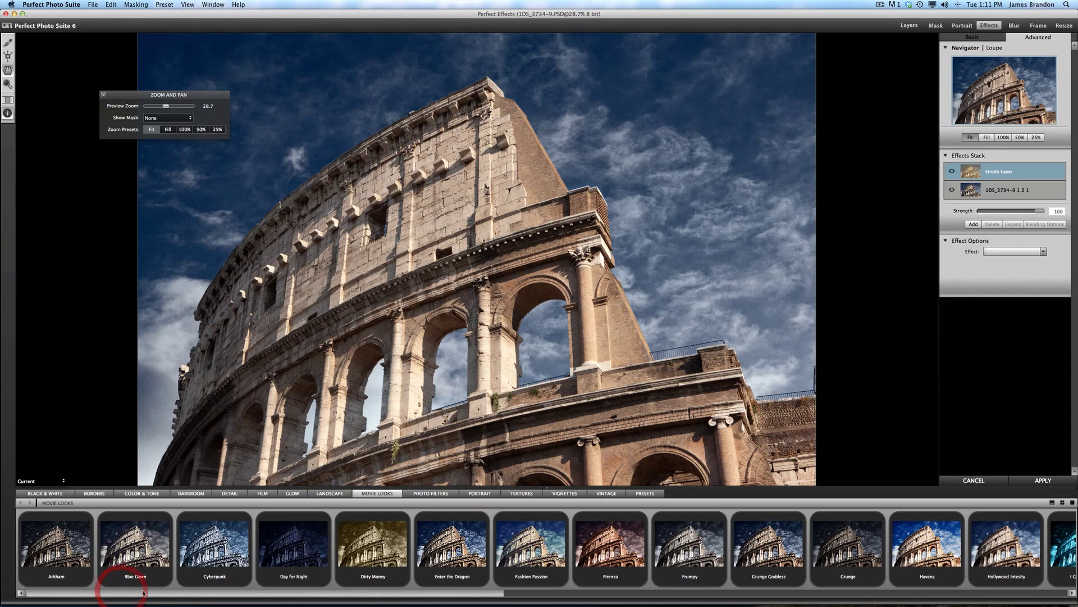
drag(120, 594, 329, 599)
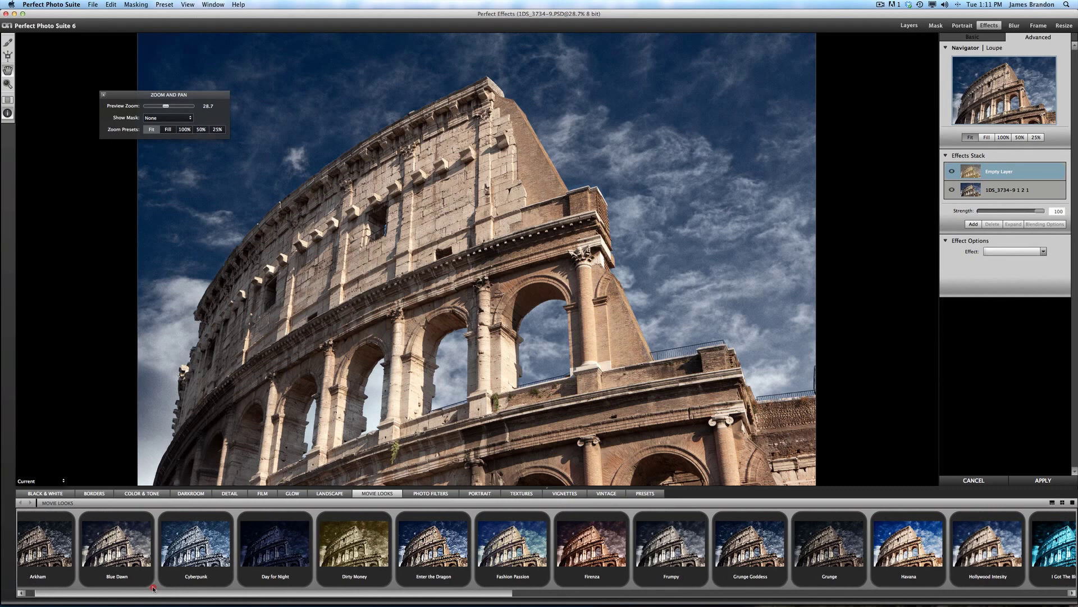
drag(153, 588, 145, 588)
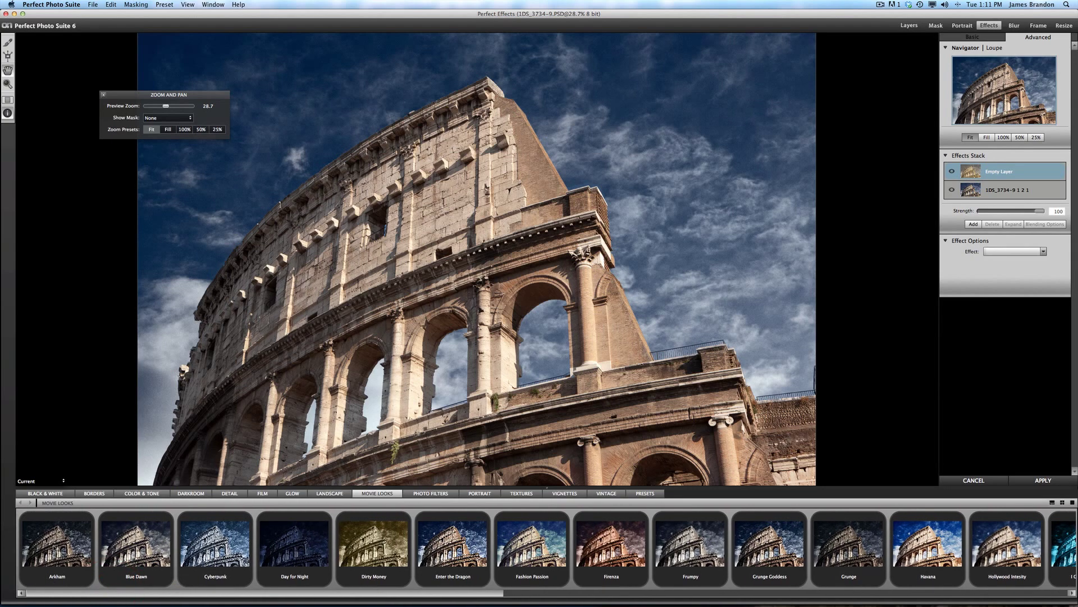
Apply the Arkham movie look at strength 48 and commit it back to the layers.
click(56, 543)
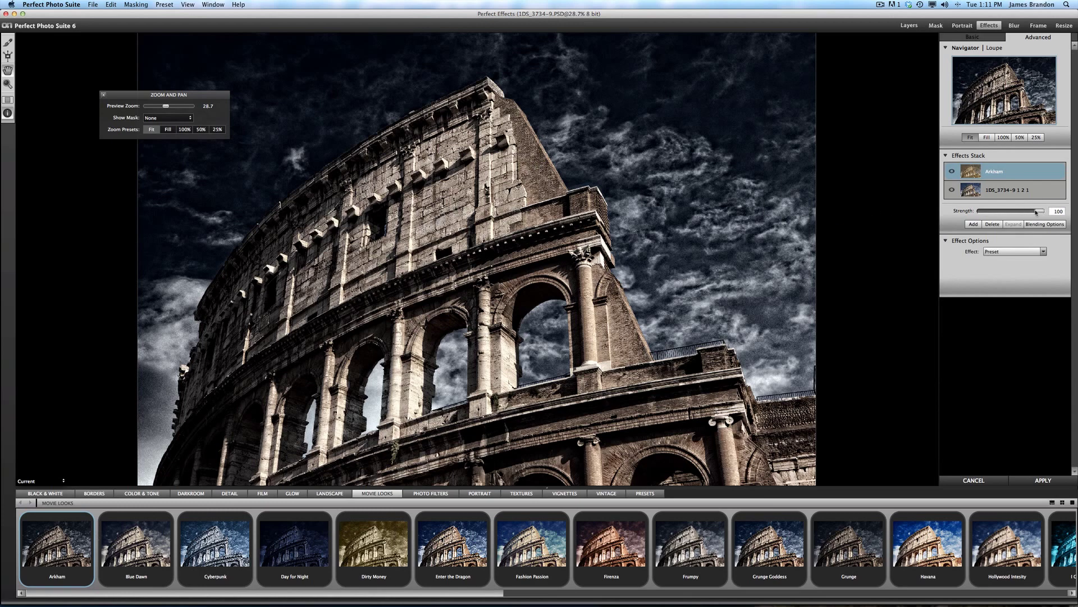
drag(1038, 212, 1005, 212)
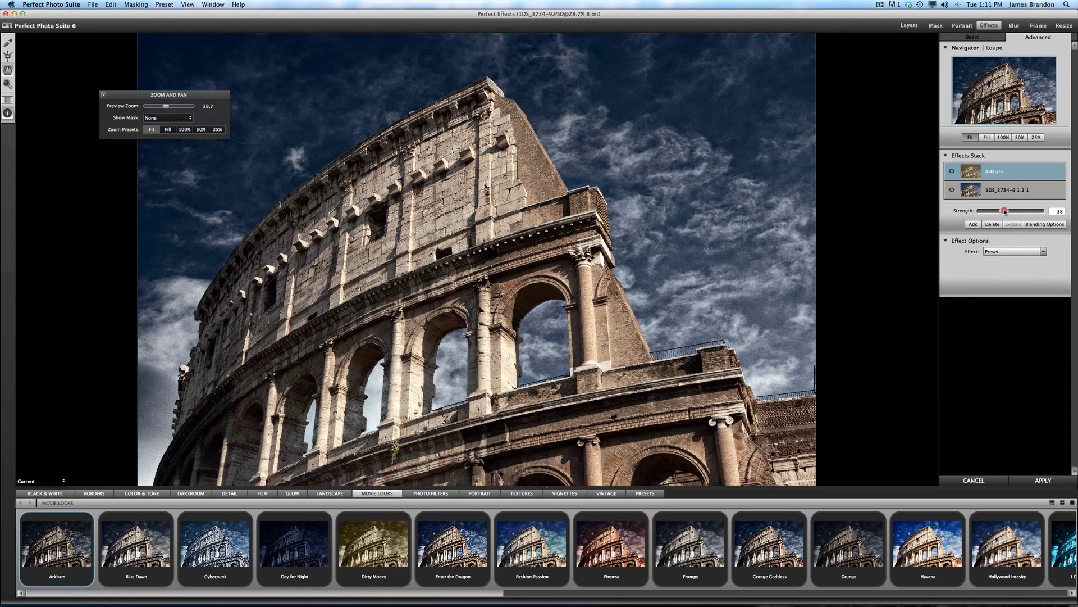
drag(1009, 211, 1010, 212)
drag(1010, 211, 1012, 210)
click(1011, 212)
click(1045, 481)
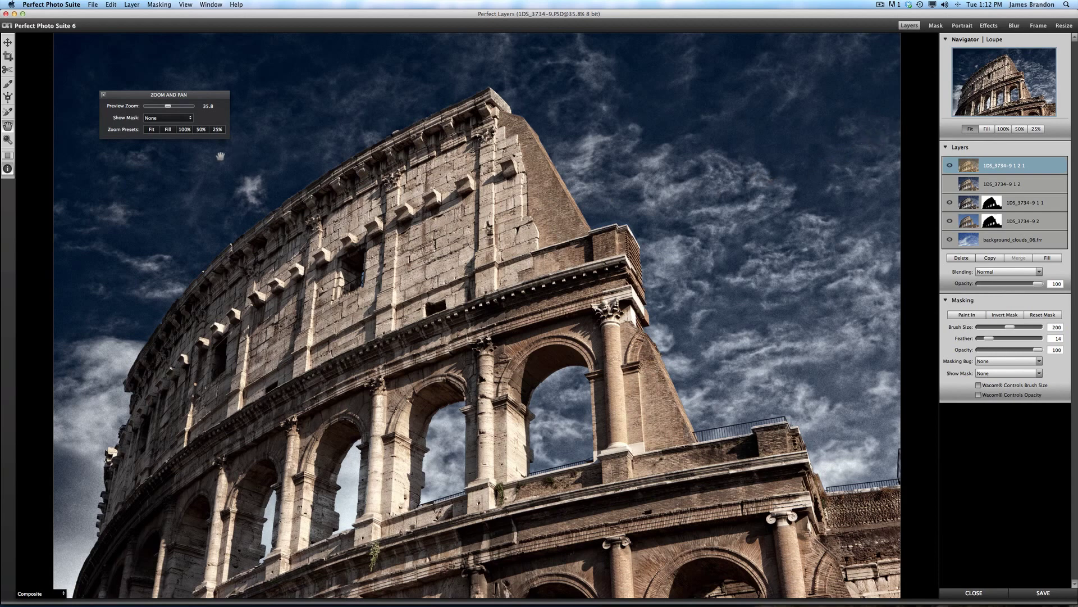
Hide layer 1DS_3734-9 1 2 and toggle the Arkham top layer off and on to compare.
click(950, 184)
click(950, 166)
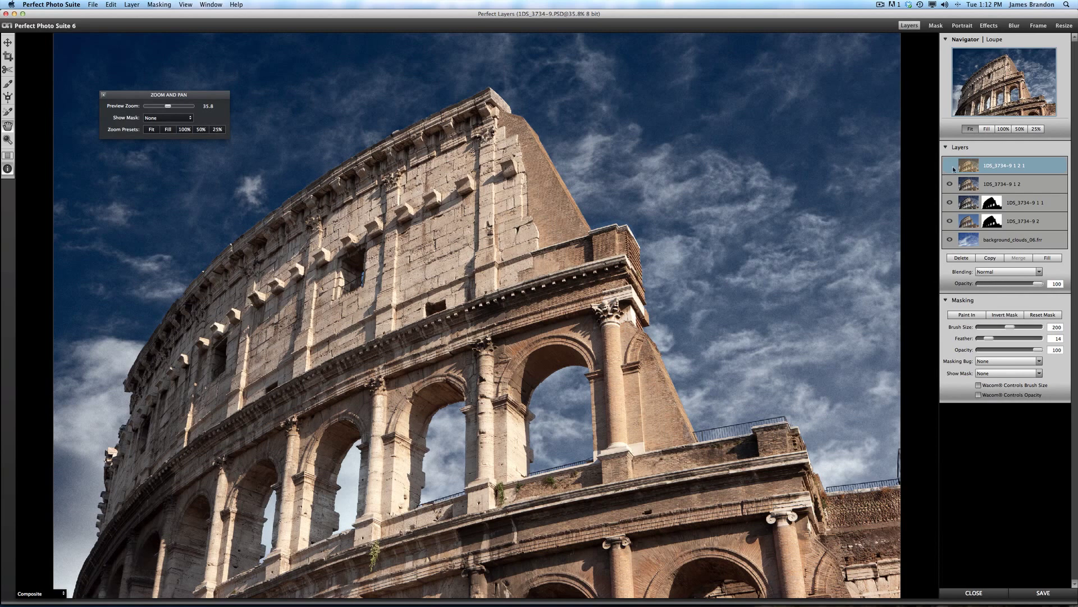
click(950, 166)
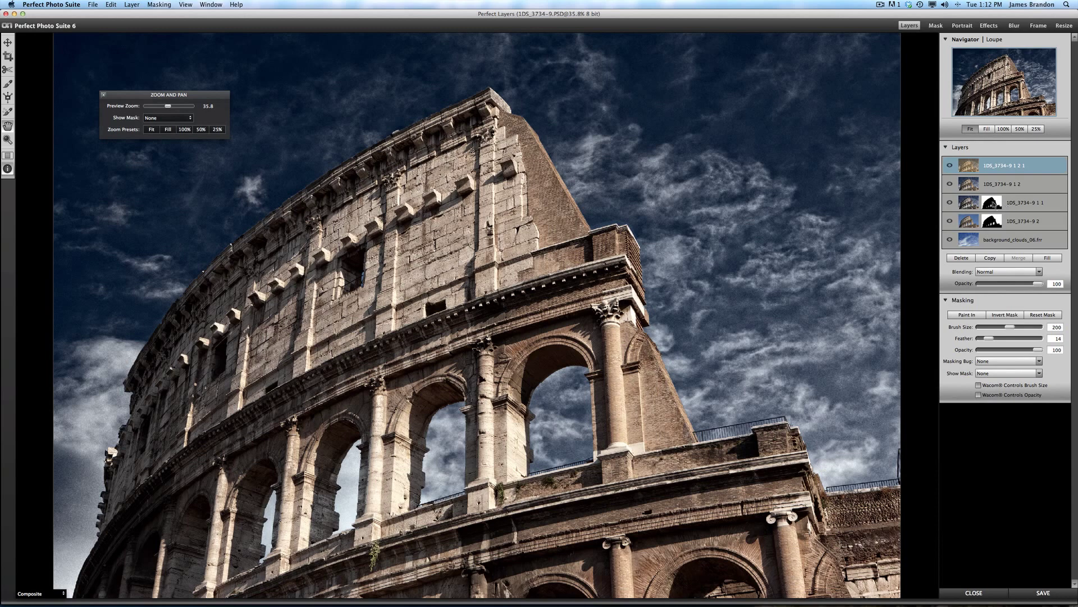
Copy layer 1DS_3734-9 1 1's Colosseum mask and paste it onto top layer 1DS_3734-9 1 2 1.
click(1055, 206)
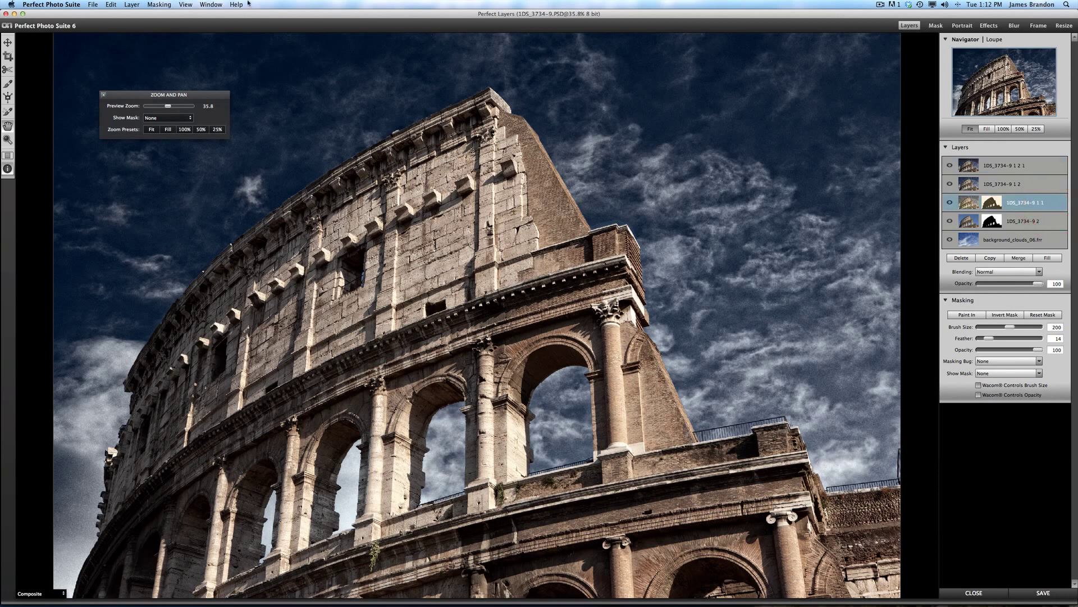
click(160, 5)
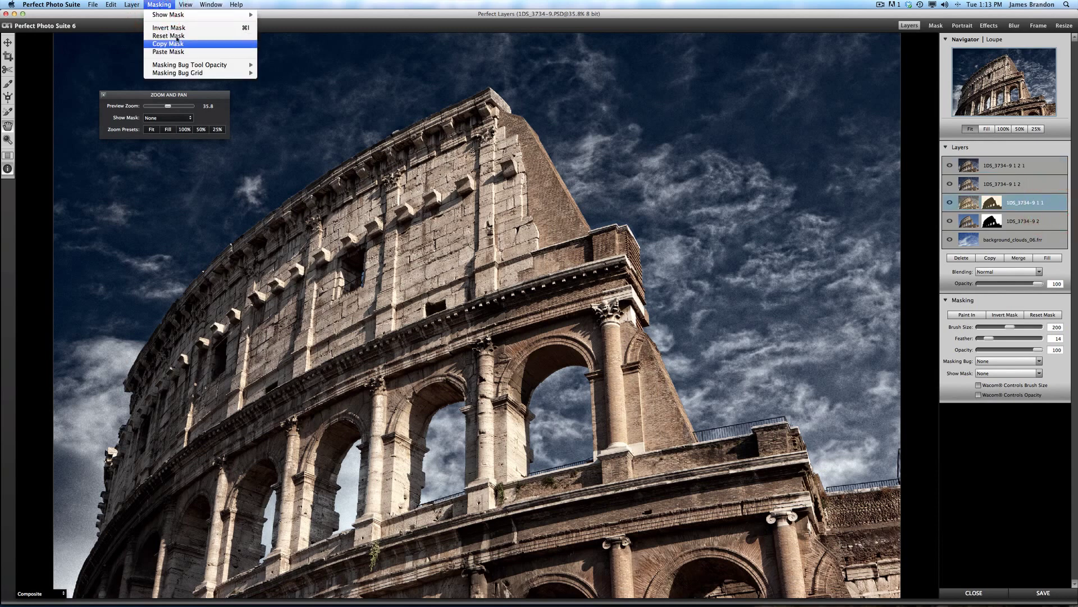
click(181, 44)
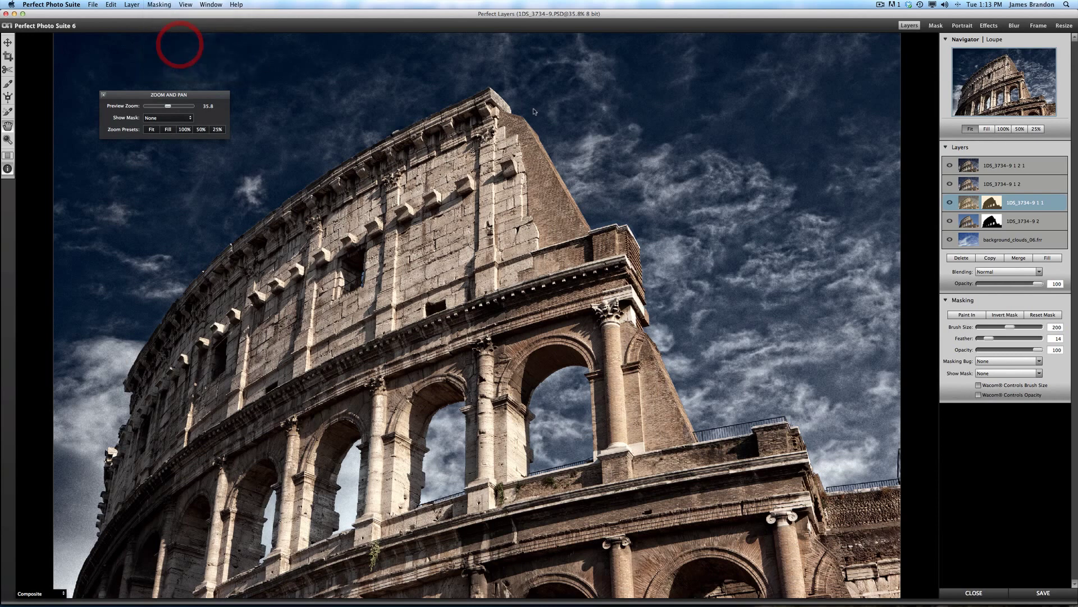
click(1021, 168)
click(168, 6)
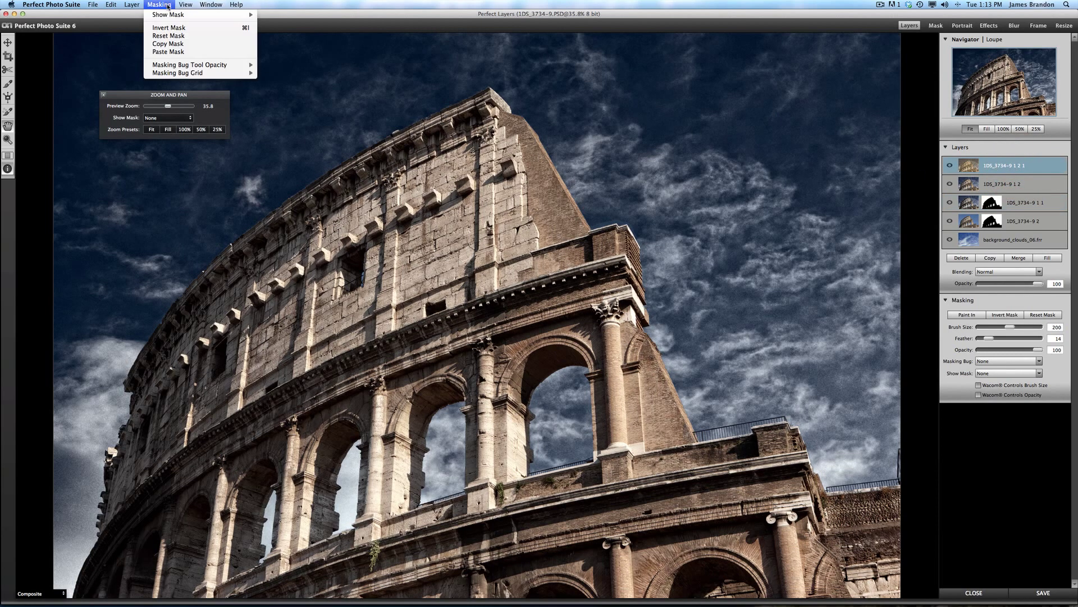
click(173, 51)
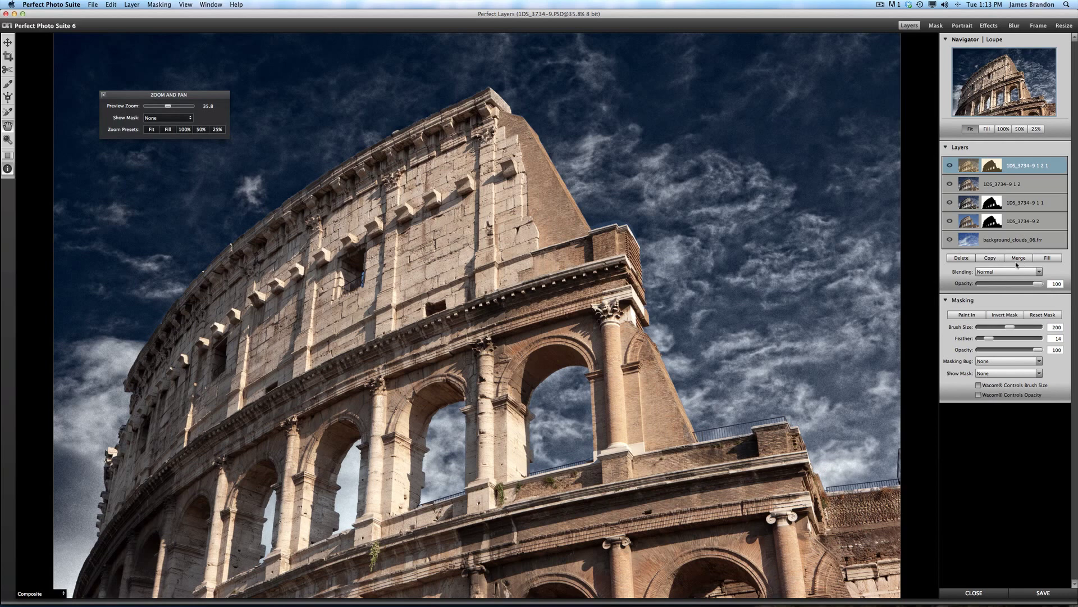
Invert the Arkham layer's mask so the look covers only the Colosseum, restoring the lighter blue sky.
click(1003, 315)
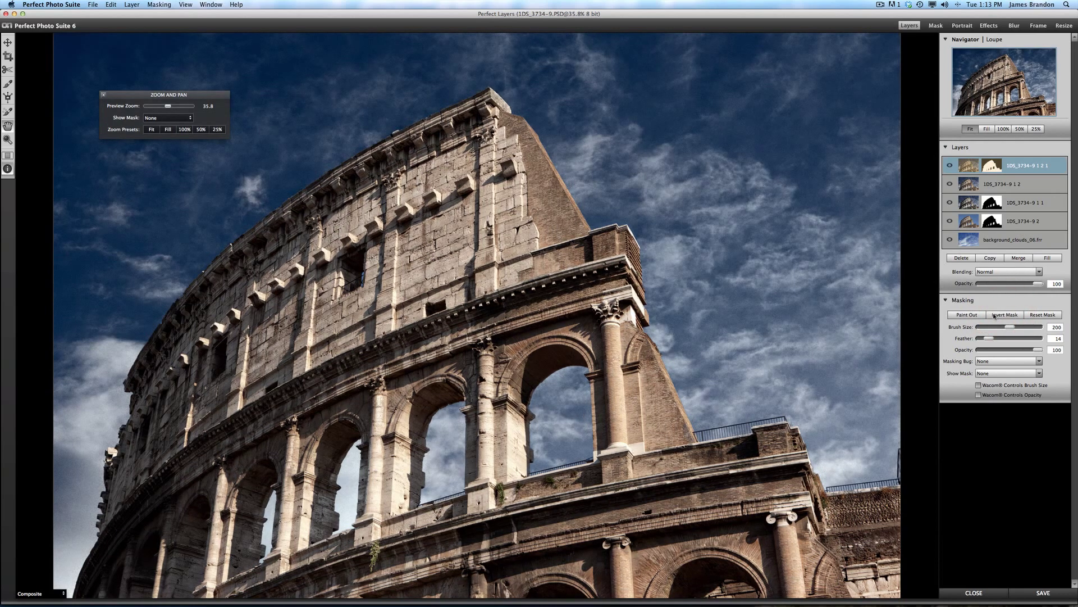